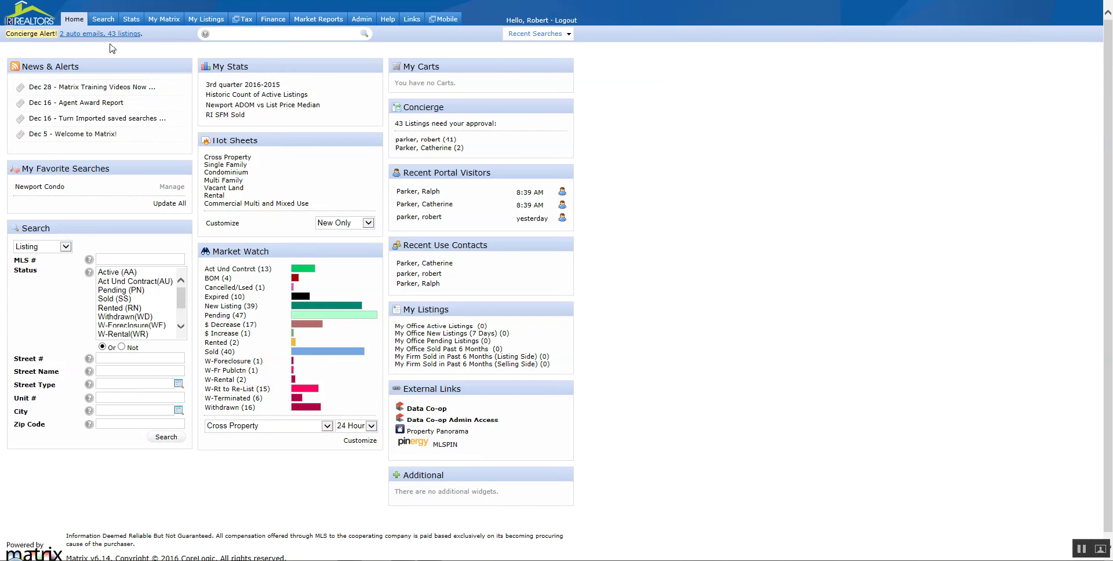
Run a cross-property 1004MC search for single-family listings in Foster with a price range of 150-250 thousand
mouse_move(106, 21)
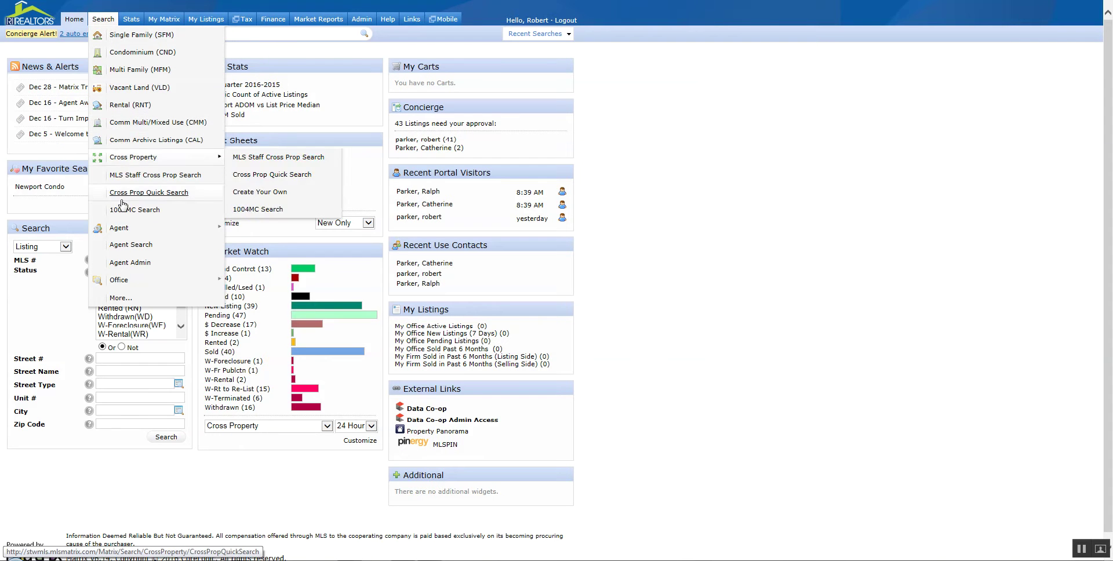
mouse_move(126, 159)
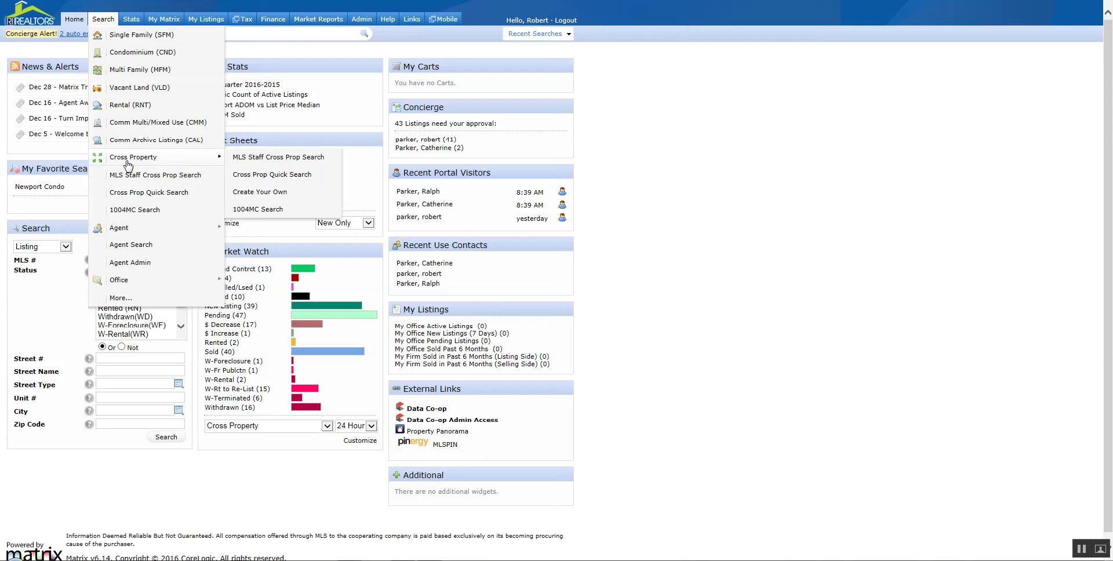
click(252, 210)
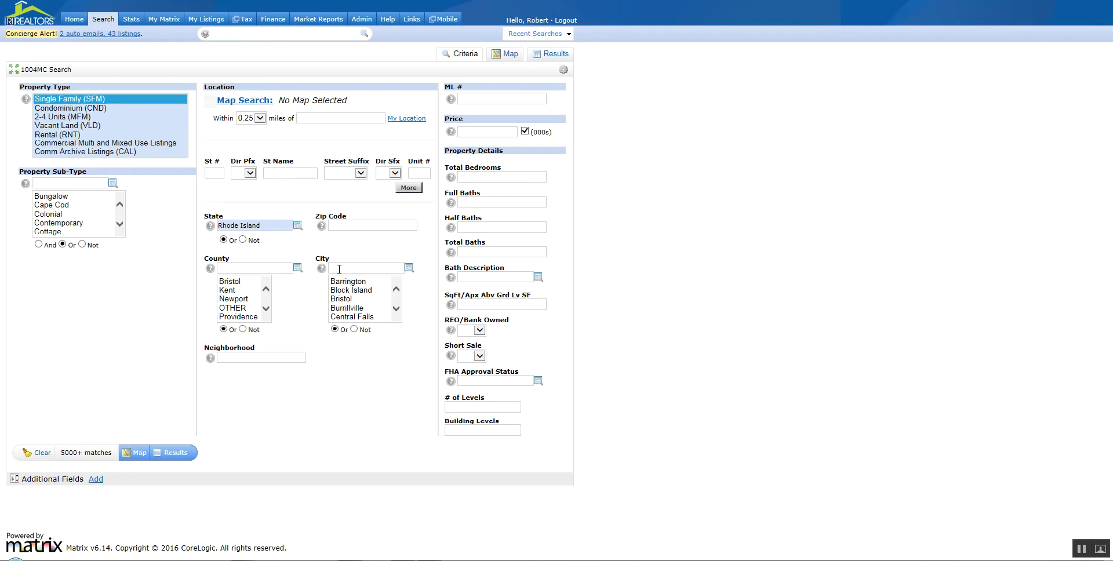
text(foster)
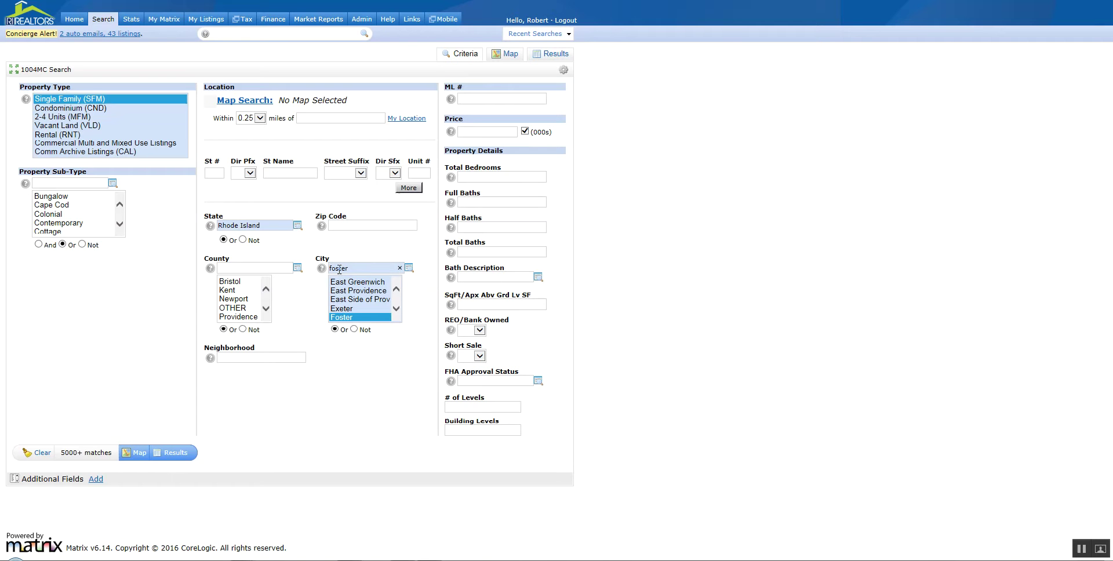
click(481, 134)
text(150-250)
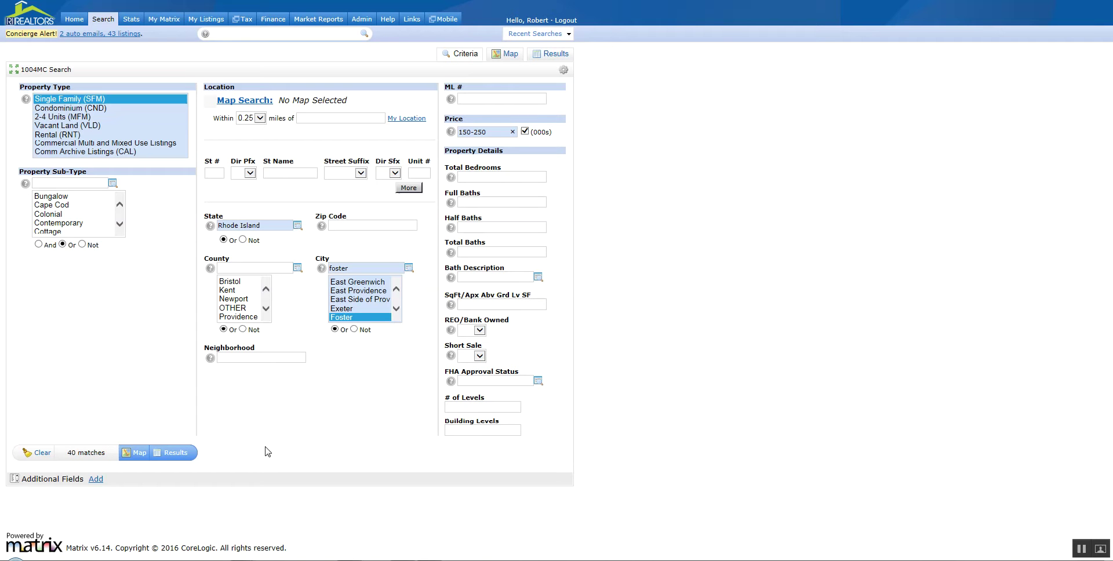
click(177, 455)
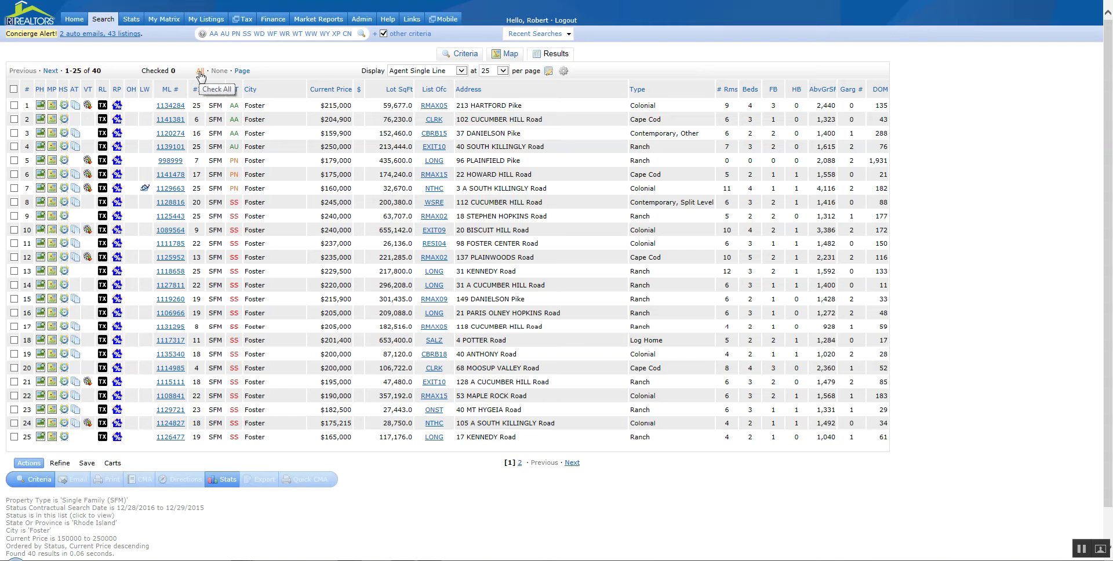
Check all the Foster listings across every results page and open their print options
click(14, 90)
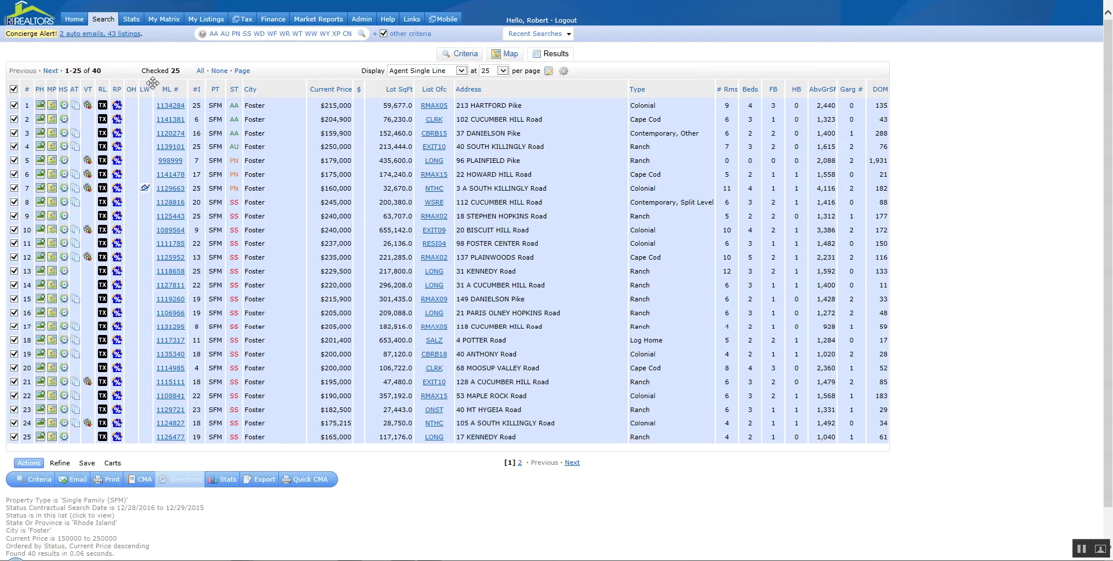
click(201, 72)
click(108, 481)
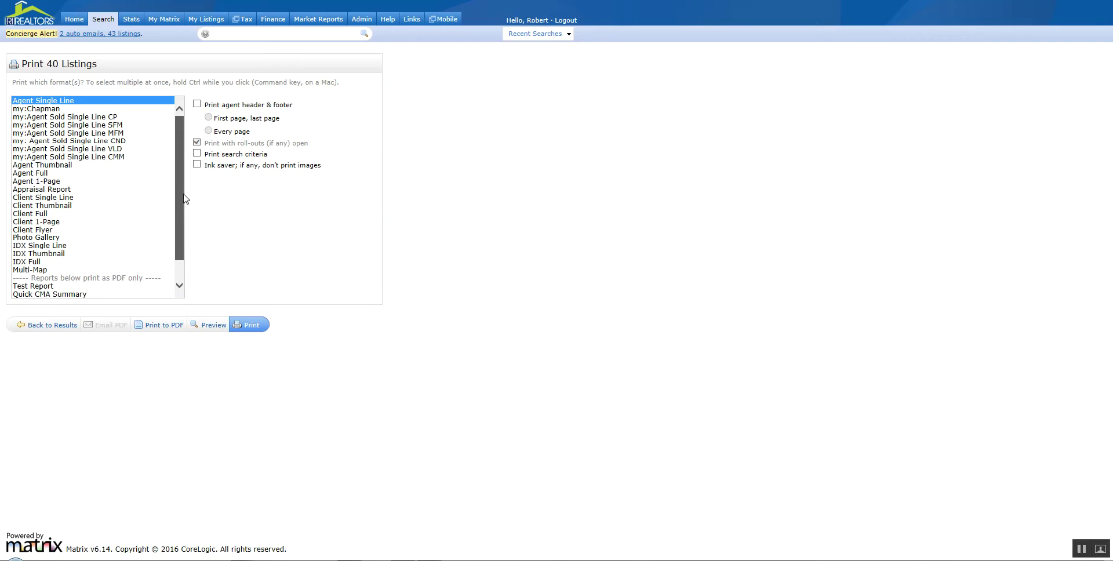
Print the 1004MC Summary Report to PDF and review its inventory analysis and median price tables
scroll(184, 256, down, 1)
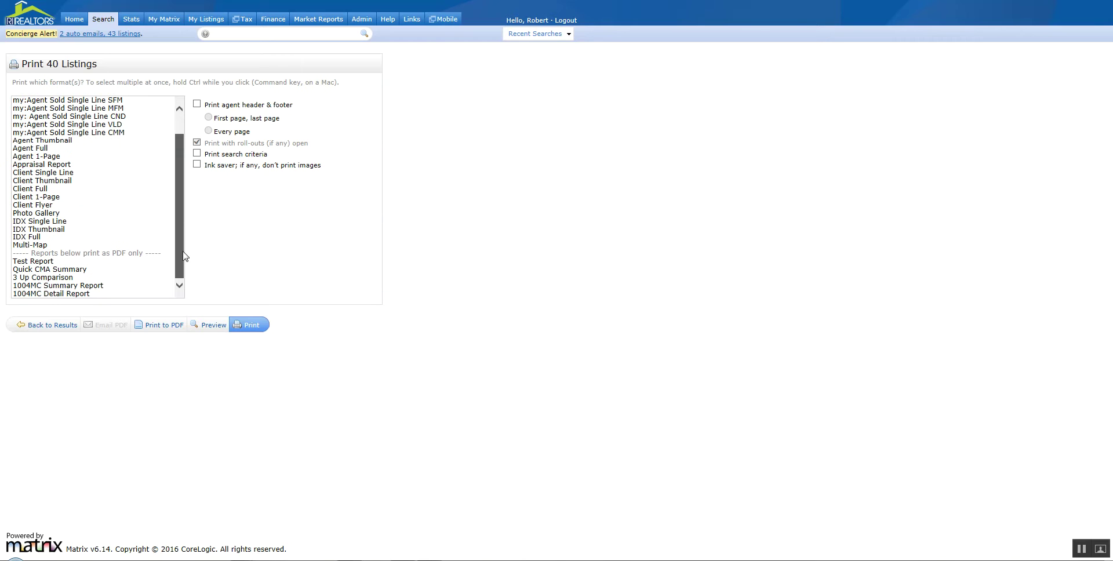
click(73, 287)
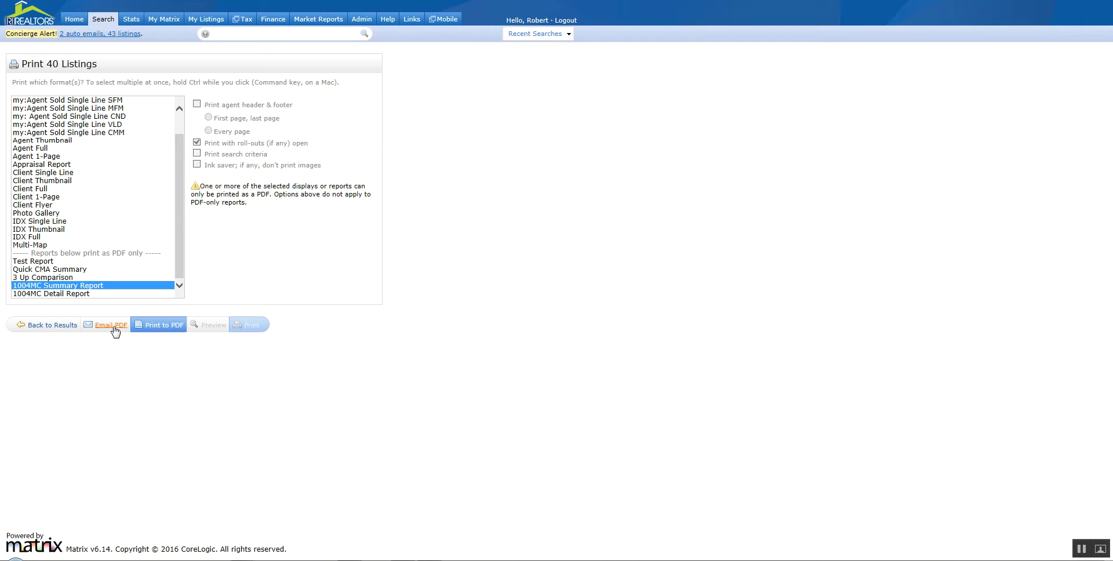
click(159, 328)
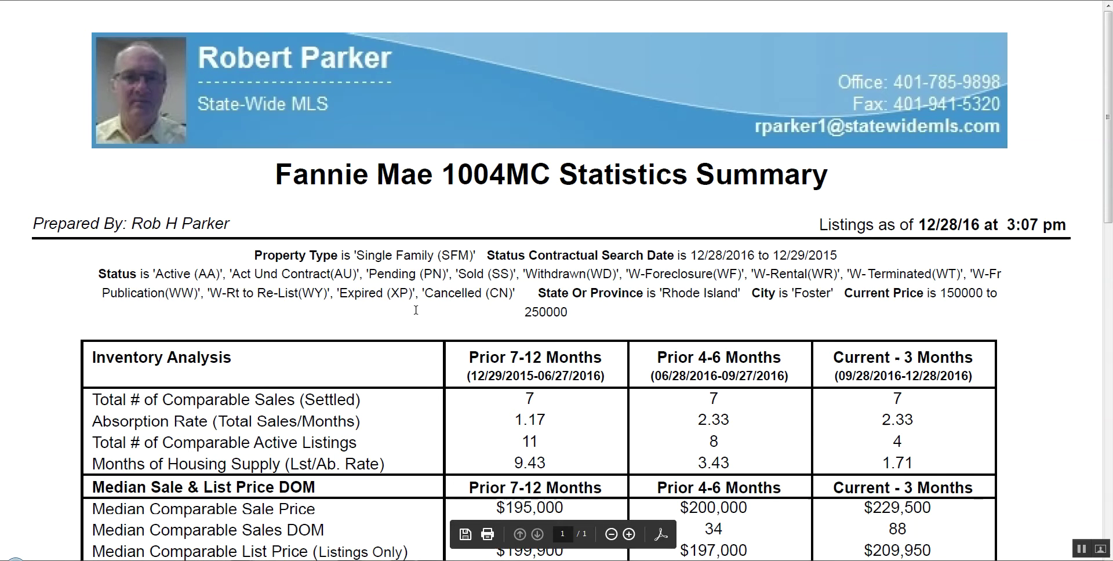
scroll(773, 291, down, 5)
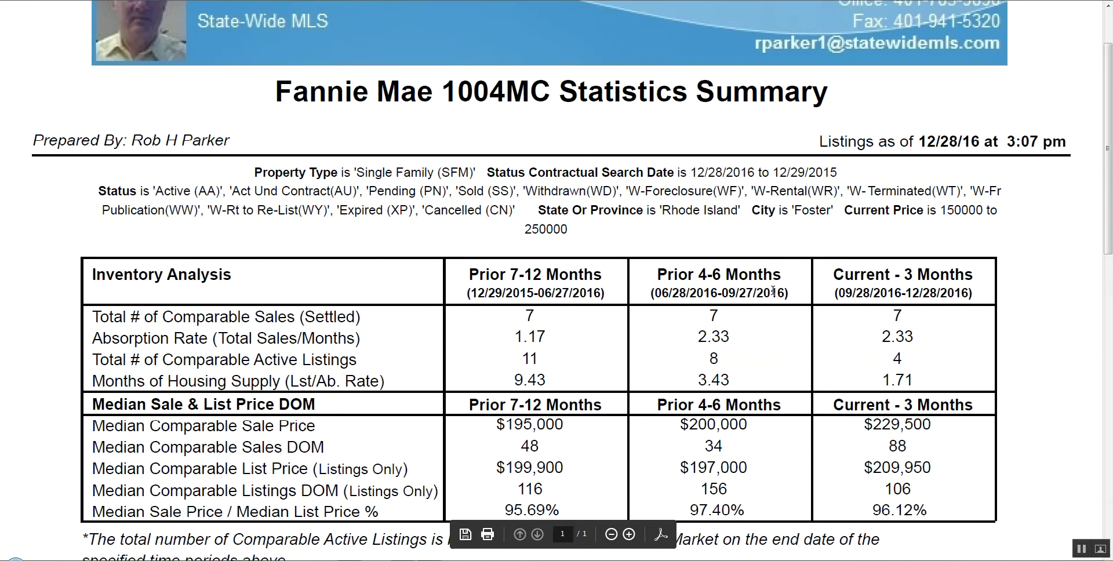
scroll(772, 294, up, 3)
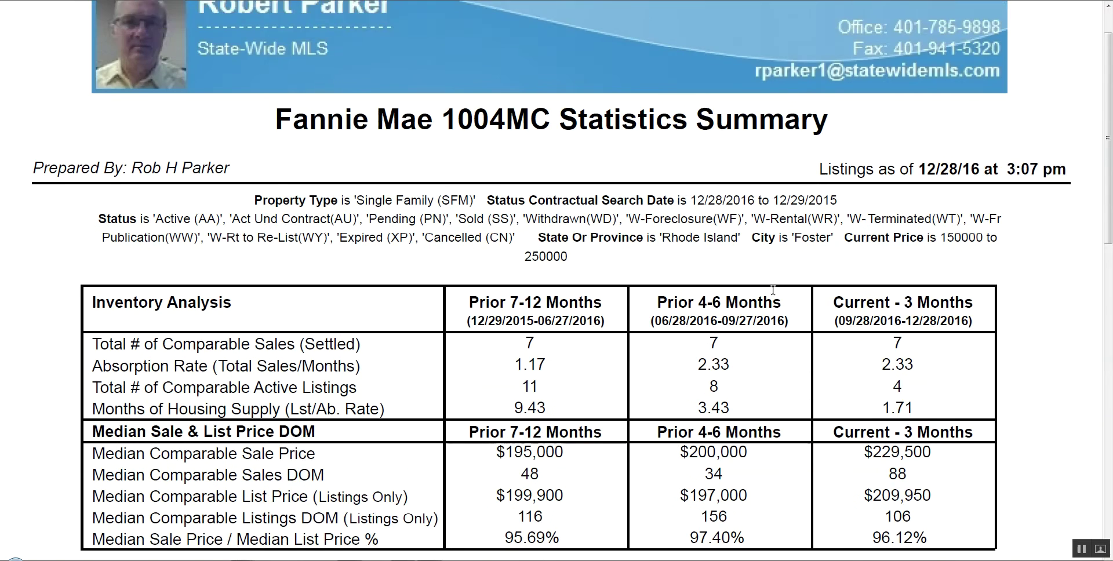
scroll(773, 291, down, 3)
scroll(776, 293, up, 2)
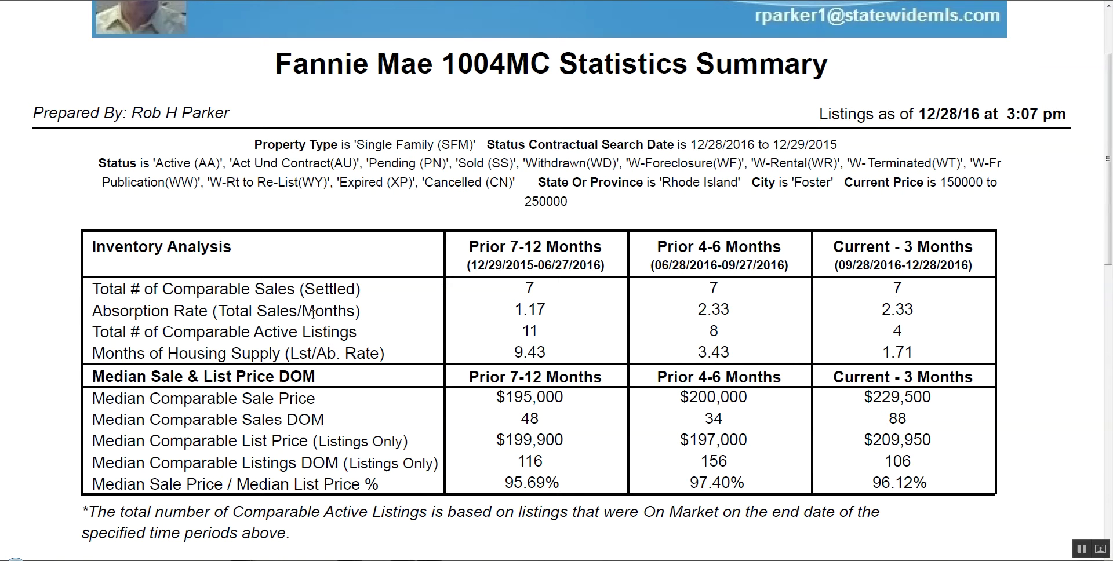
scroll(313, 313, up, 2)
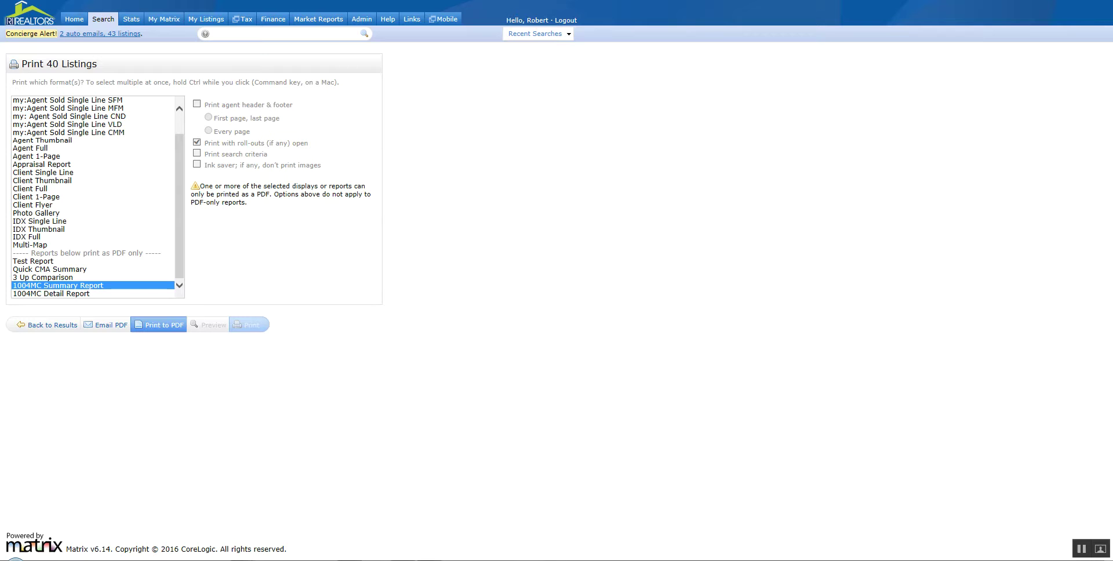
Print the 1004MC Detail Report to PDF, review its listings by status and closing statistics, and return to the print options
click(29, 294)
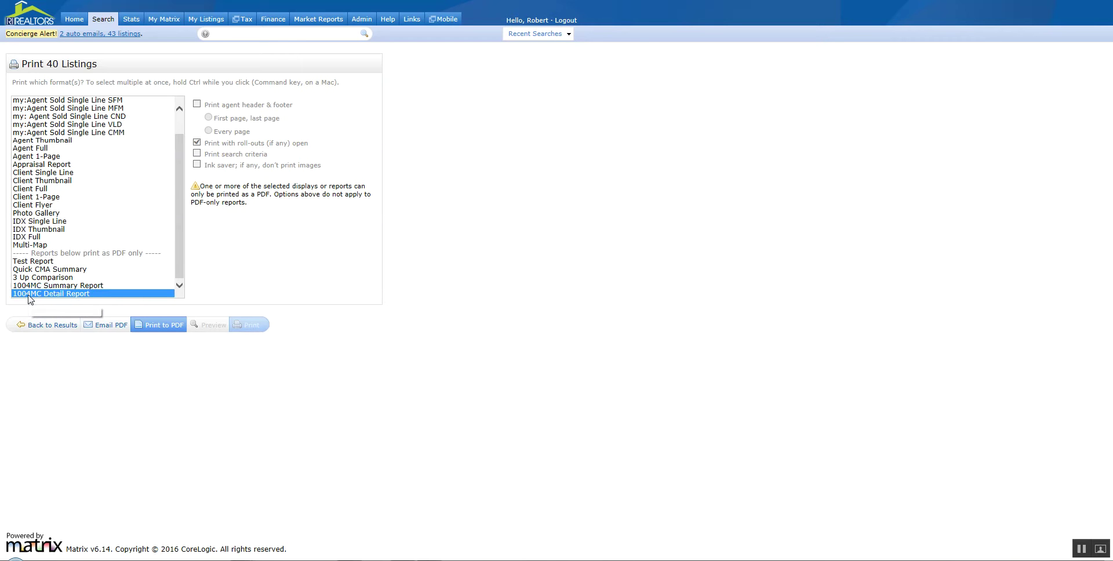
click(149, 325)
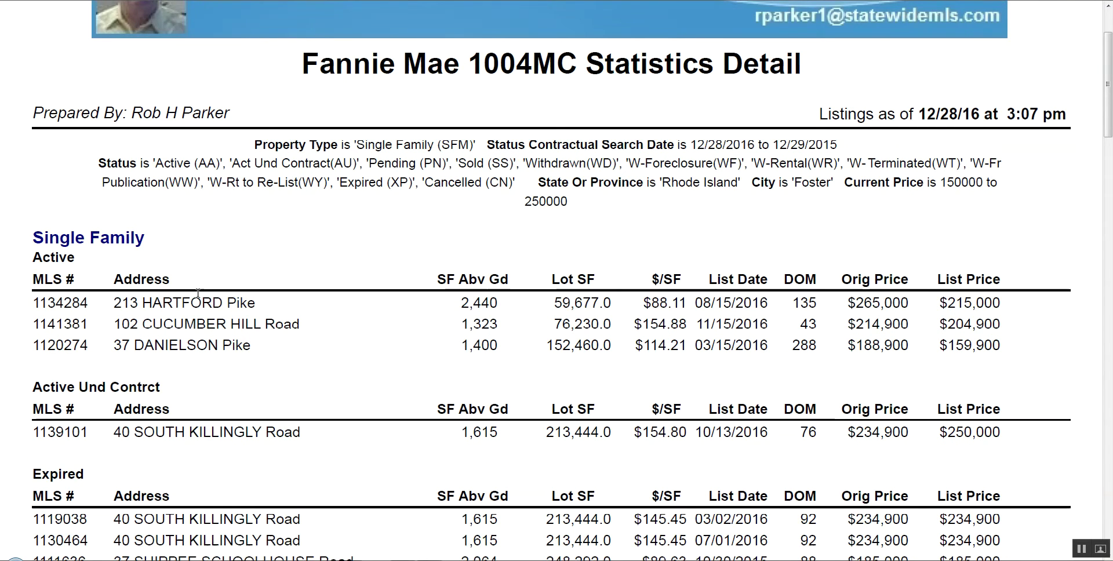
scroll(255, 334, down, 2)
scroll(147, 340, down, 5)
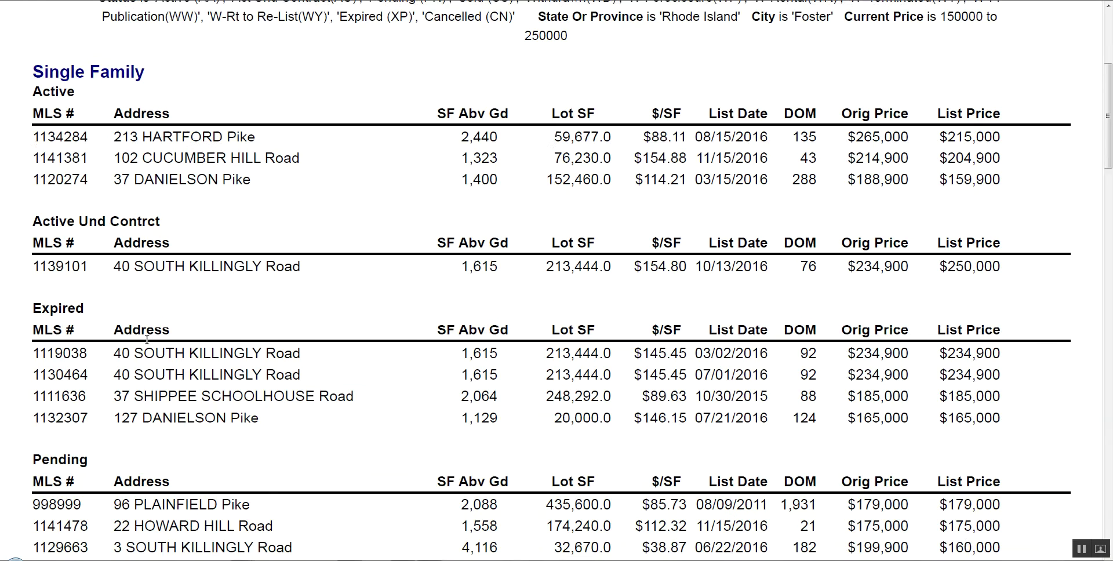
scroll(132, 404, down, 8)
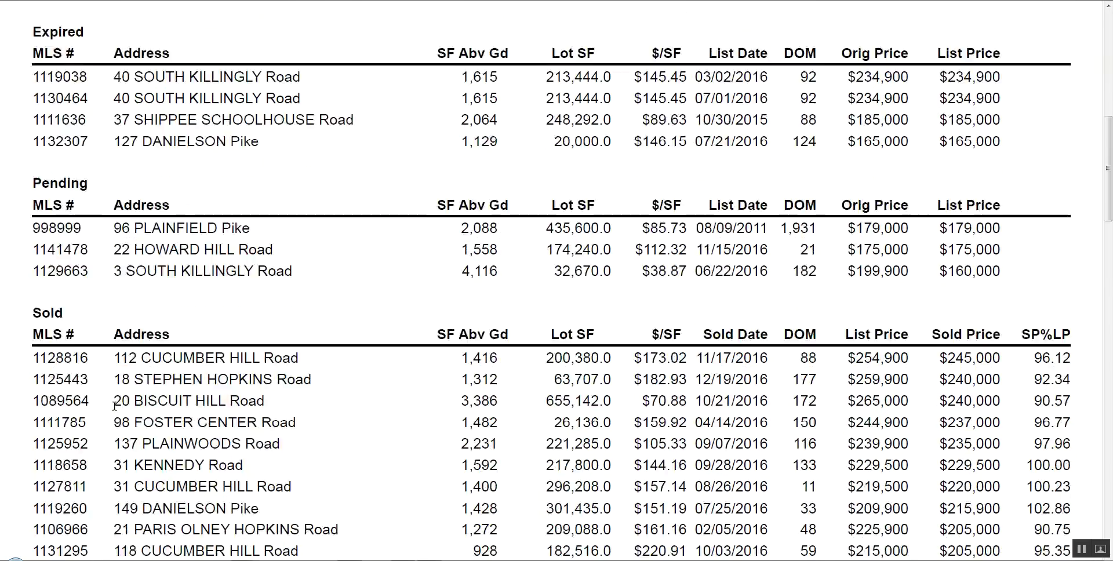
scroll(115, 406, down, 9)
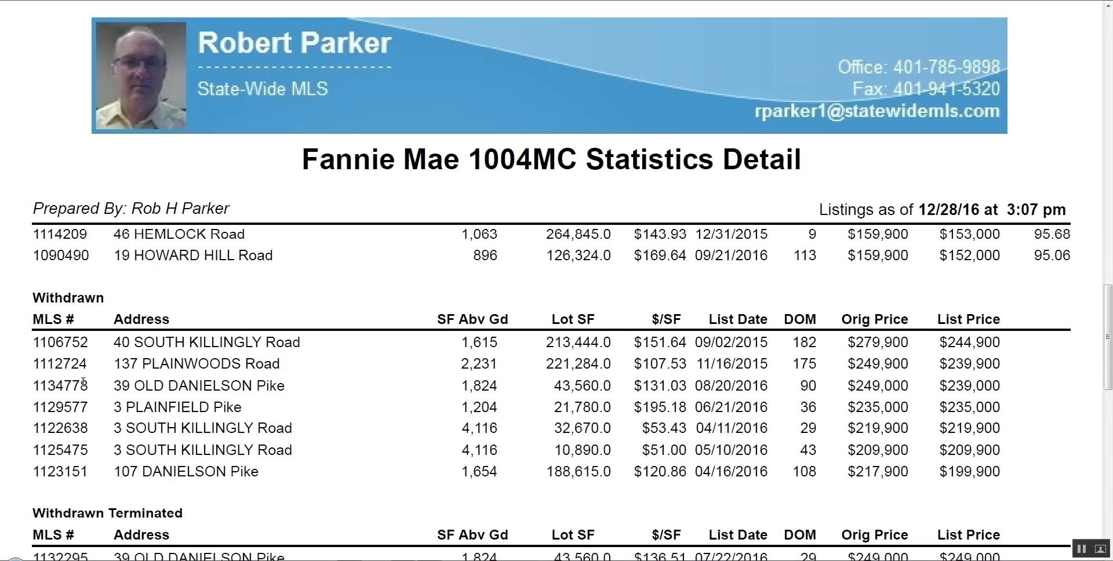
scroll(97, 355, down, 7)
scroll(96, 356, down, 2)
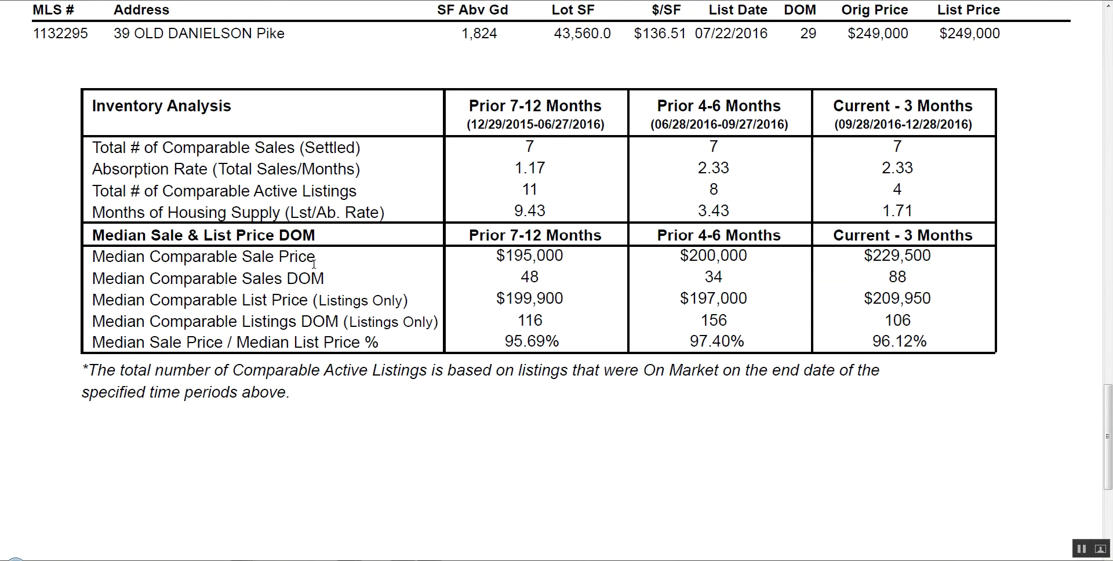
scroll(313, 264, up, 10)
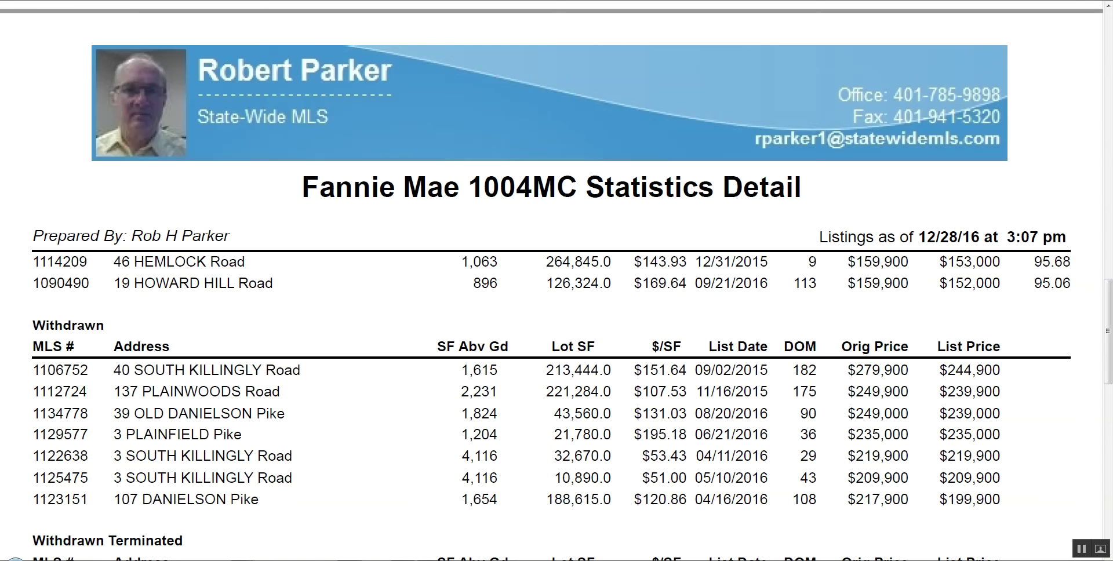
key(alt+f)
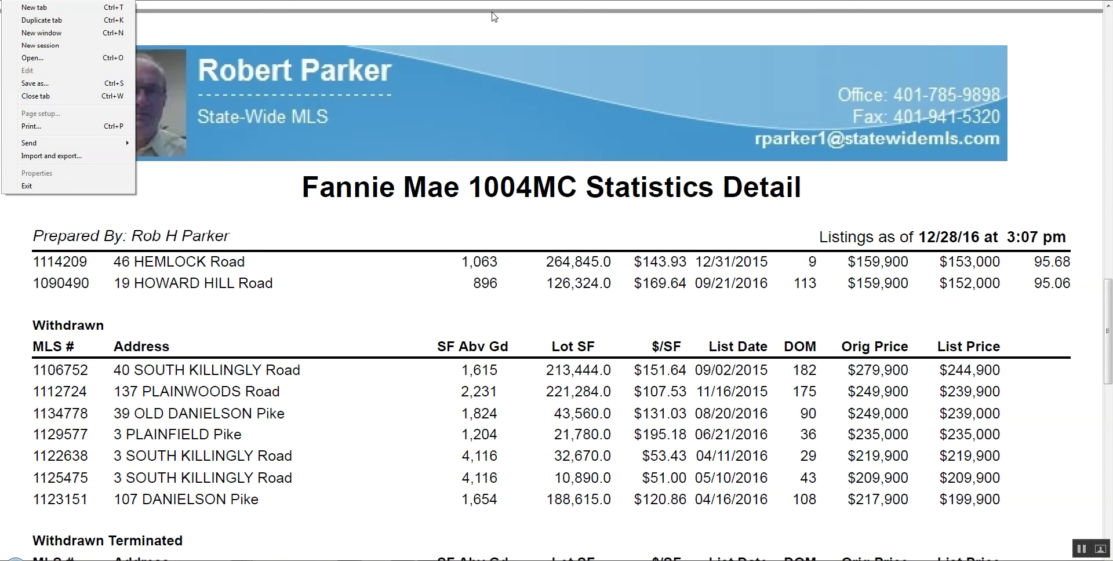
key(Escape)
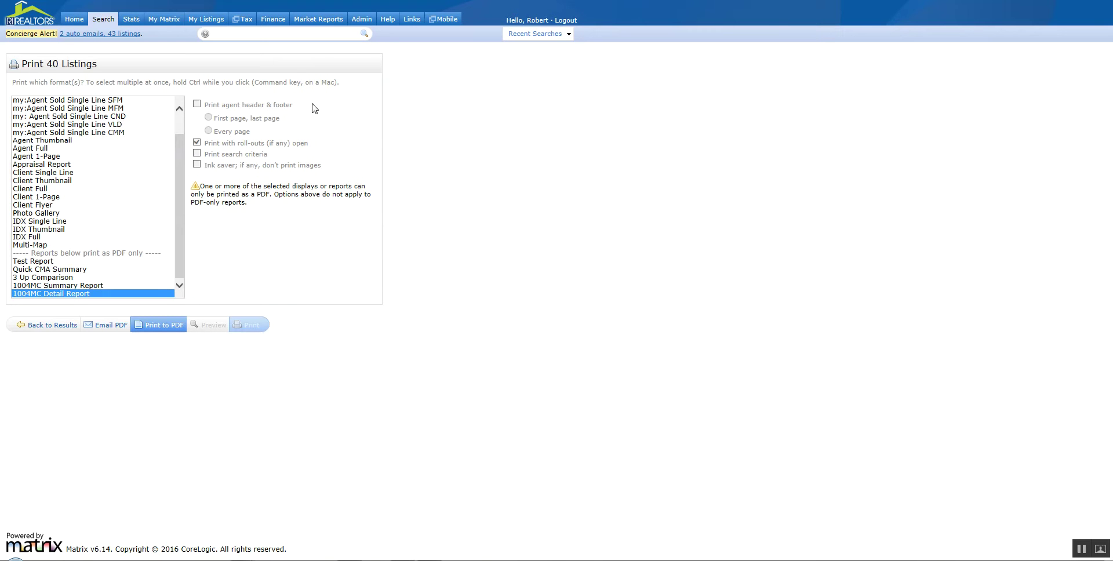
Start a new cross-property 1004MC search with the city set to Lincoln and look at the additional search fields on offer
click(75, 21)
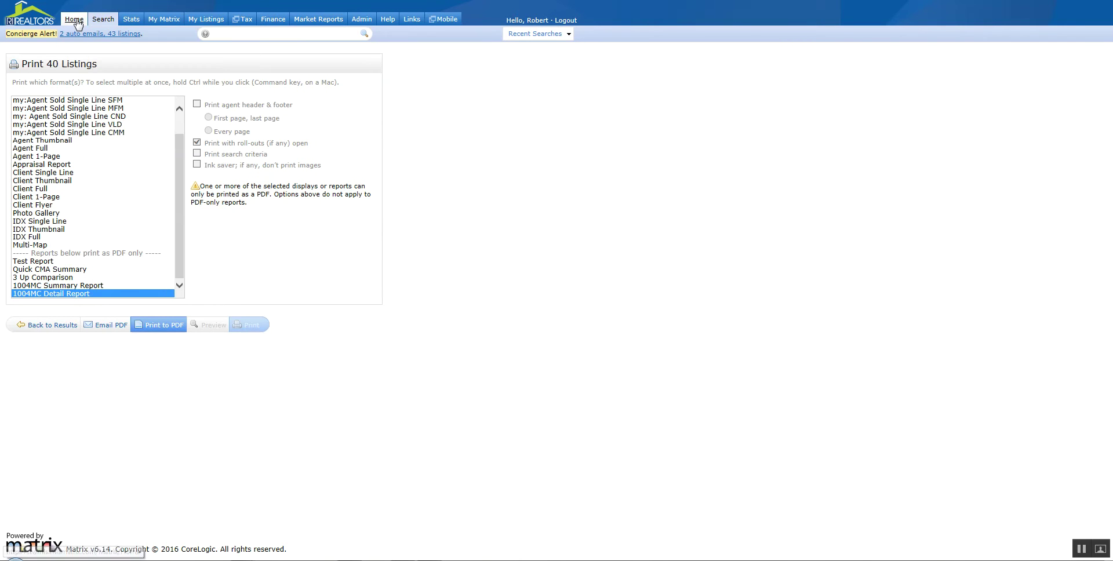
mouse_move(108, 23)
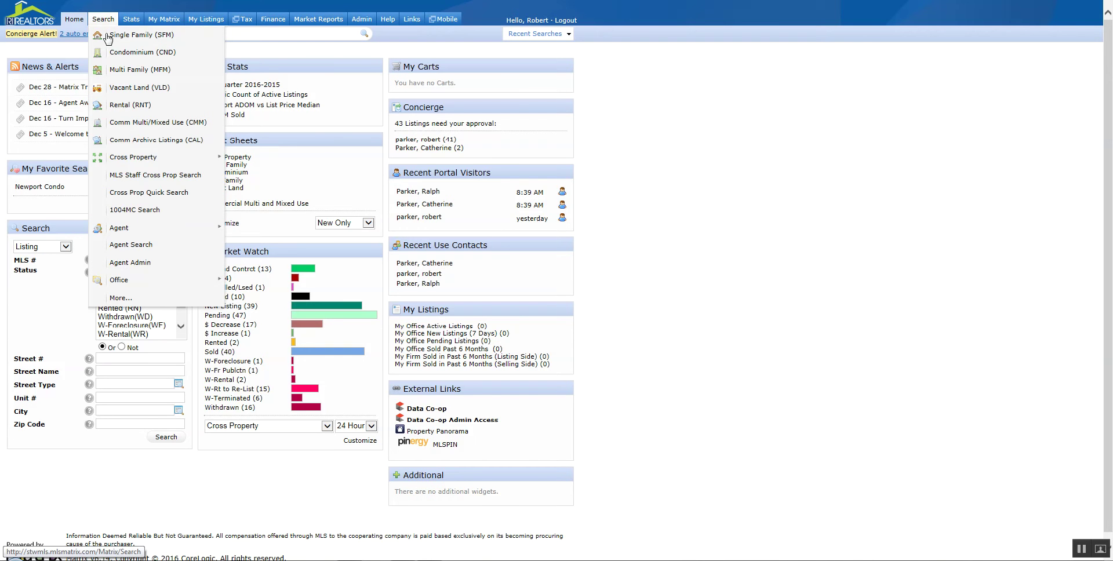
mouse_move(122, 159)
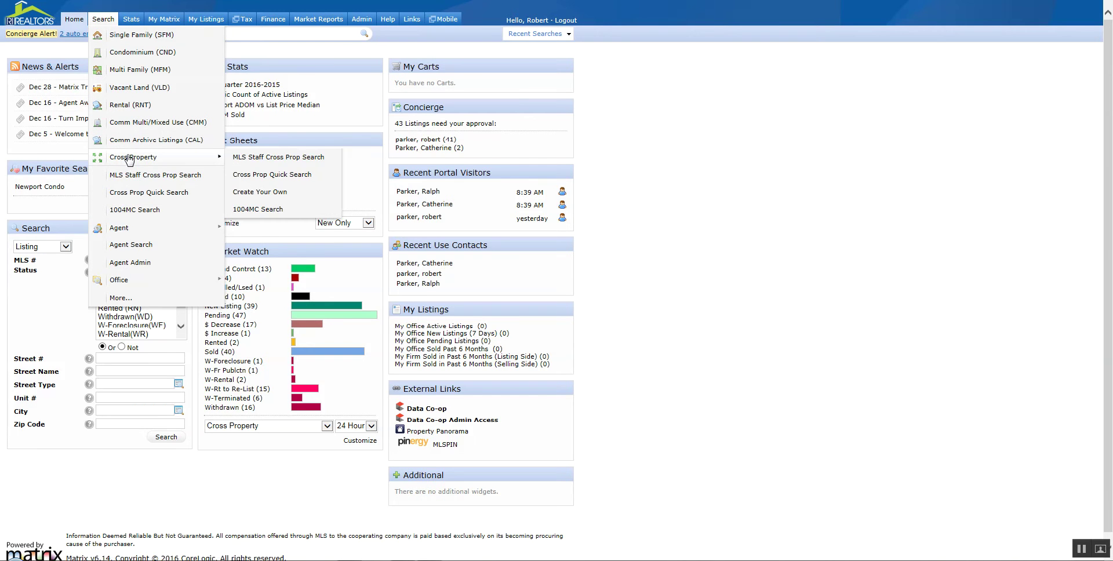
click(264, 210)
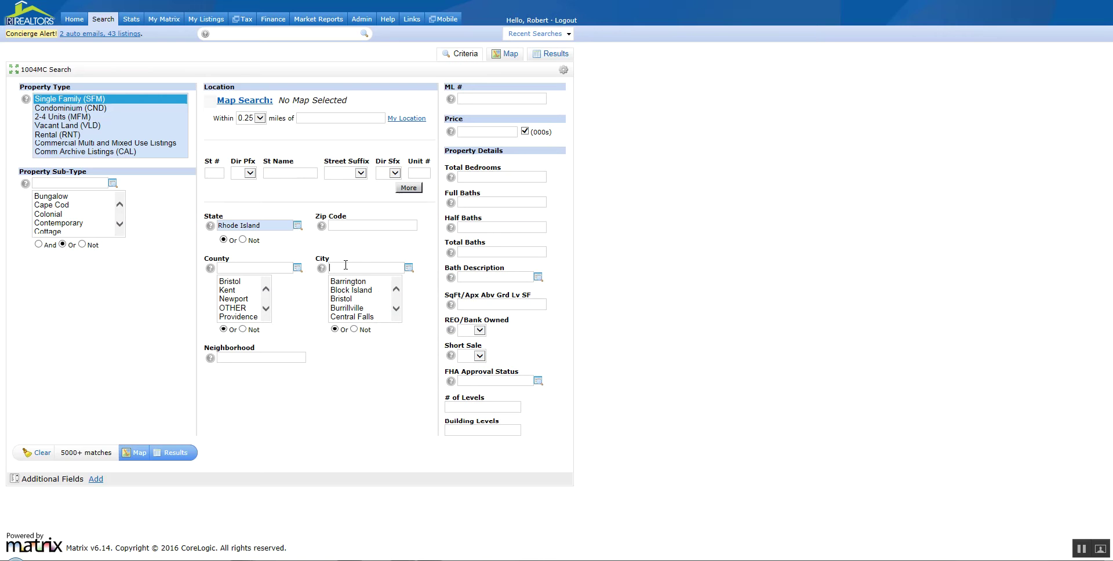
click(345, 265)
text(lincoln)
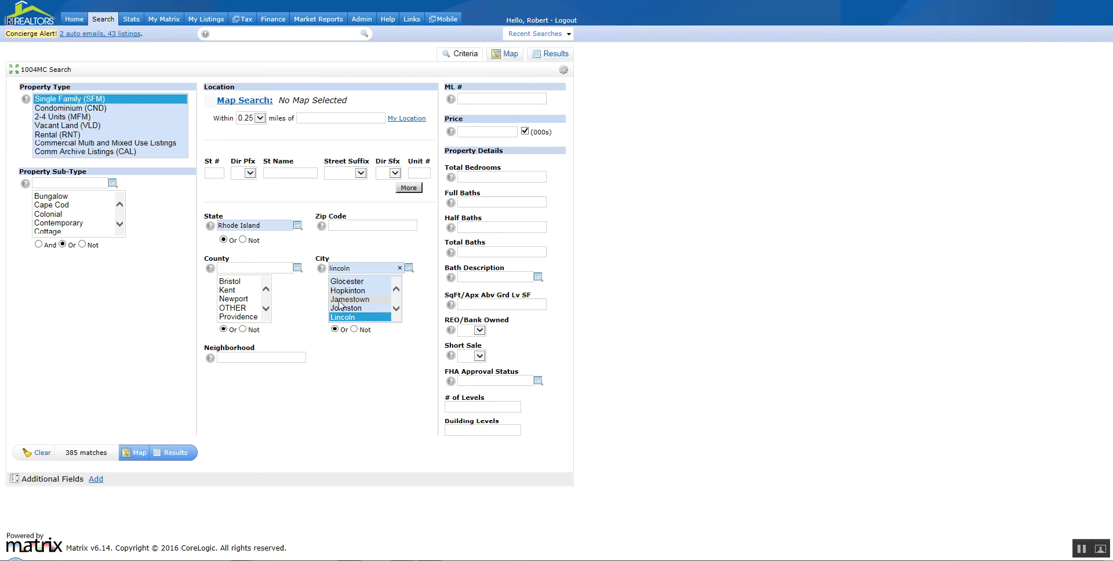
click(346, 320)
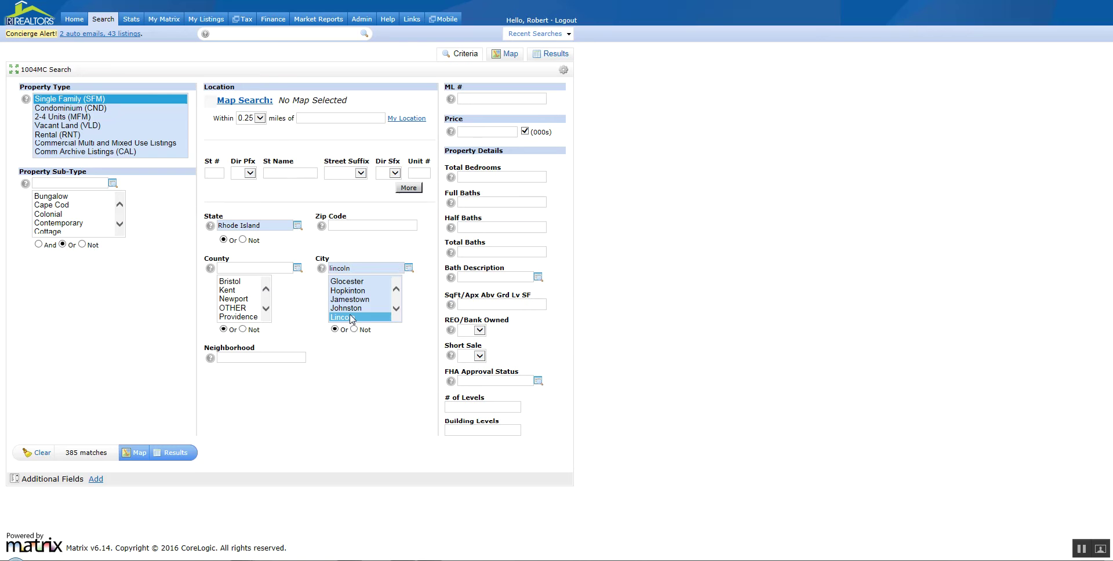
click(96, 484)
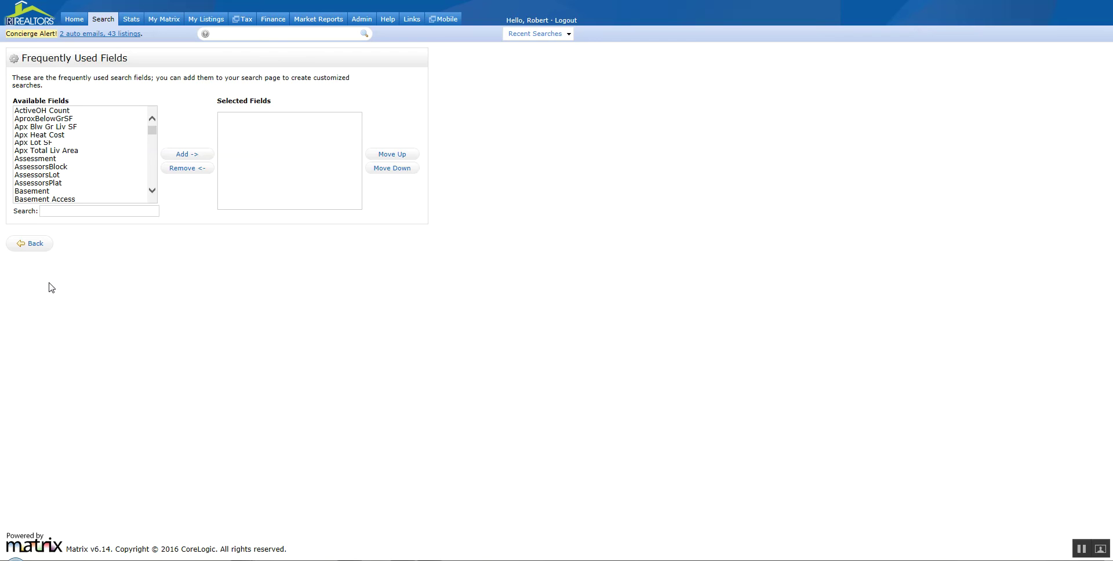
click(27, 246)
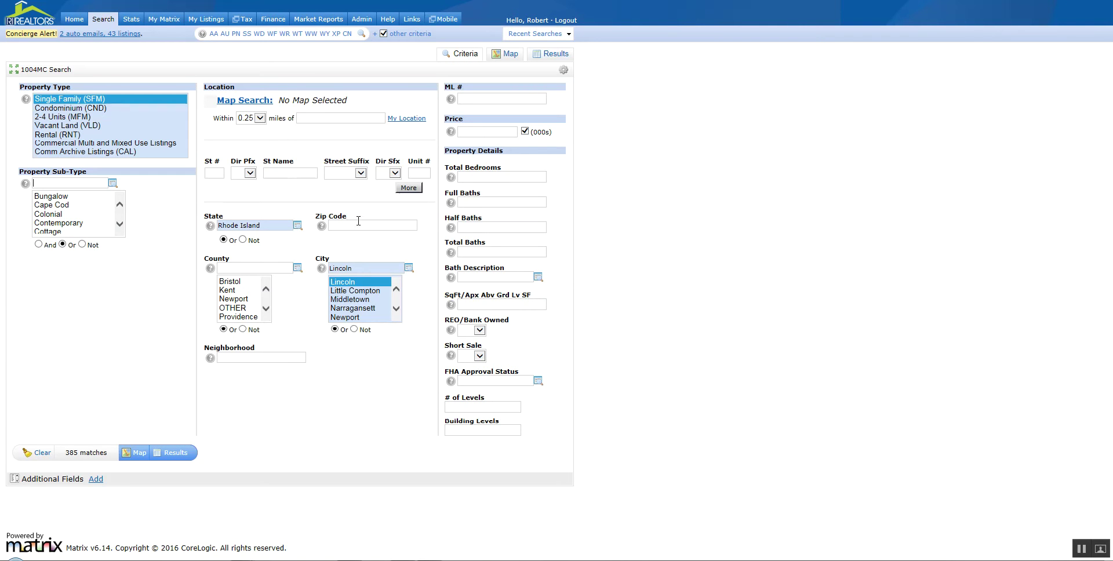
Show the Lincoln search results and open the print options for all of the listings
click(471, 134)
click(183, 454)
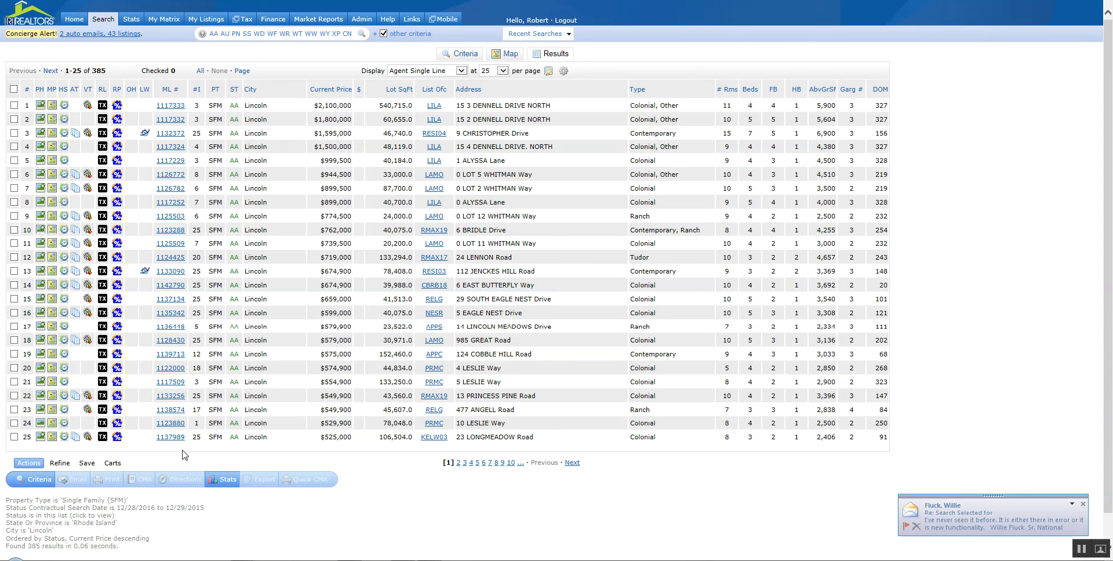
click(200, 70)
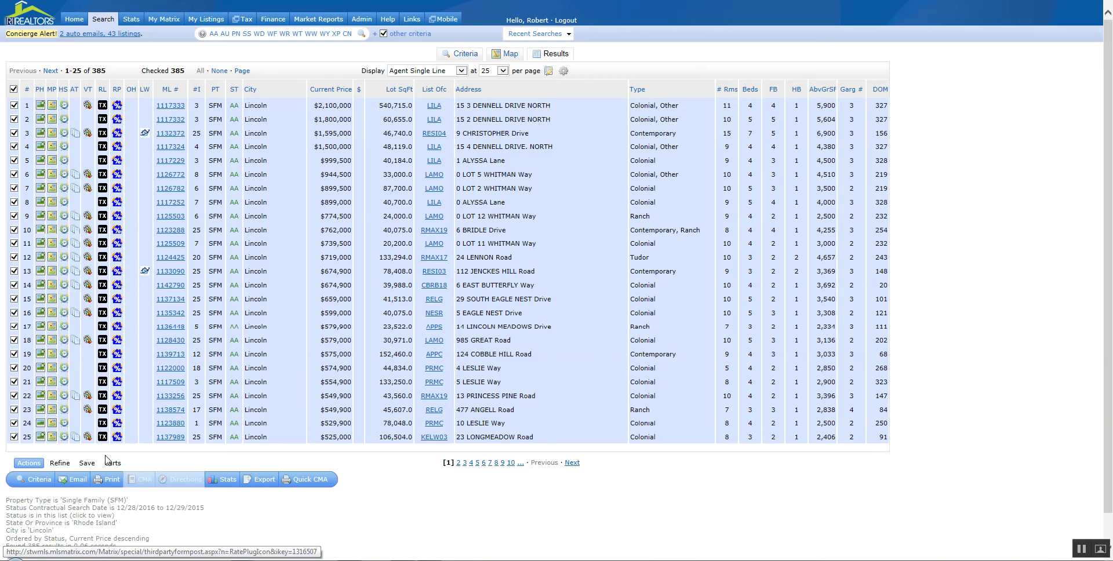
click(110, 480)
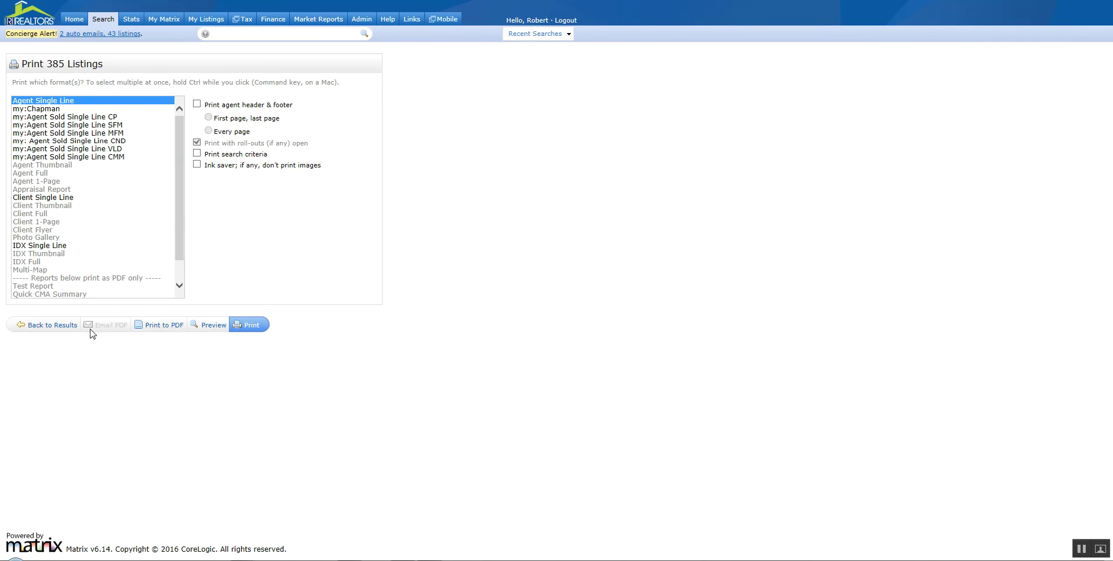
Print the 1004MC Summary Report for the Lincoln listings to PDF and review its inventory analysis and median price tables
scroll(178, 220, down, 2)
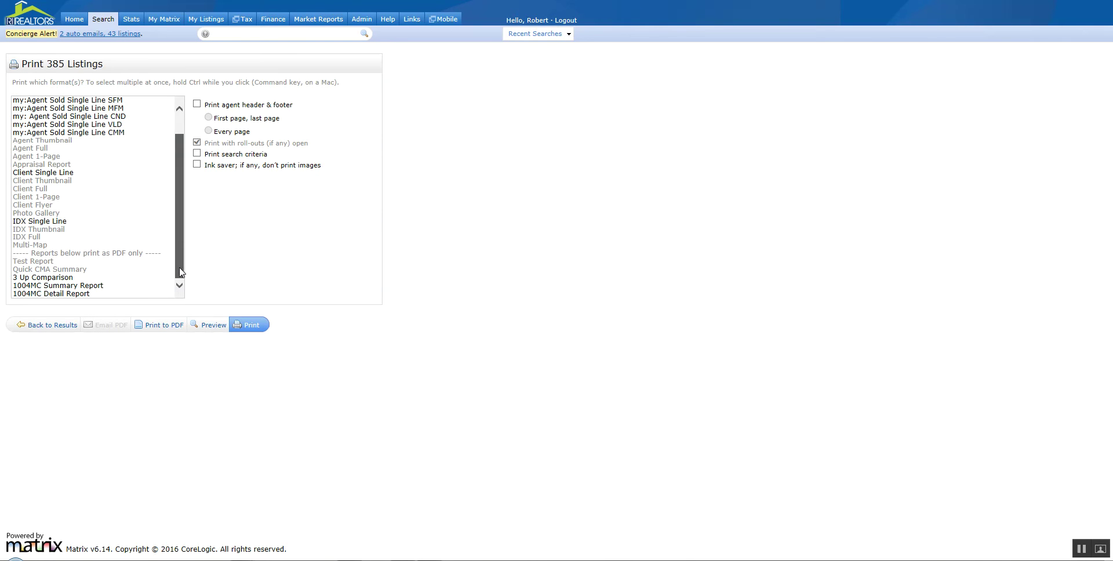
click(87, 286)
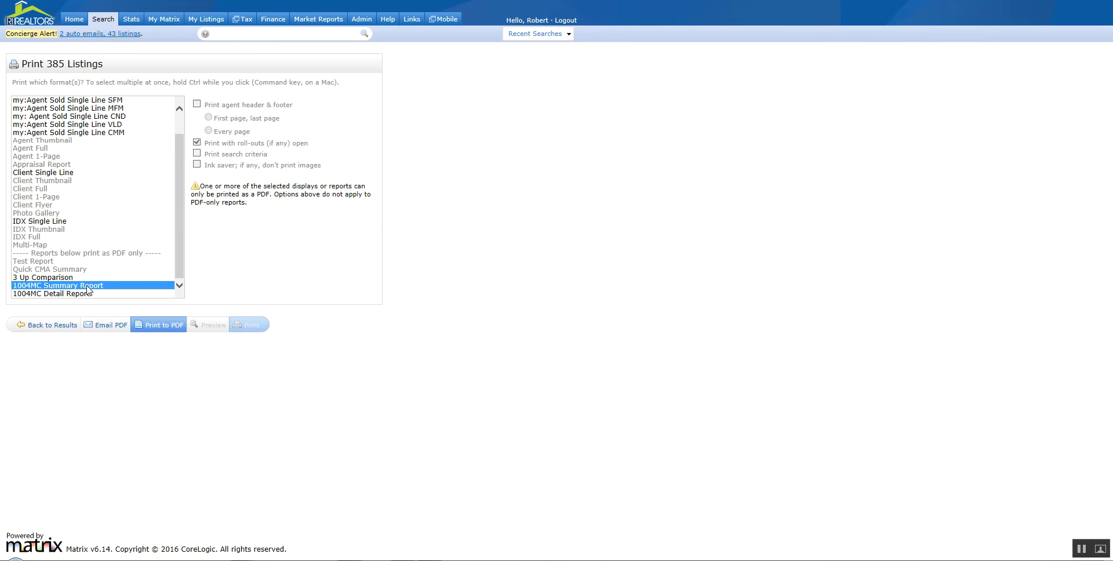
click(162, 326)
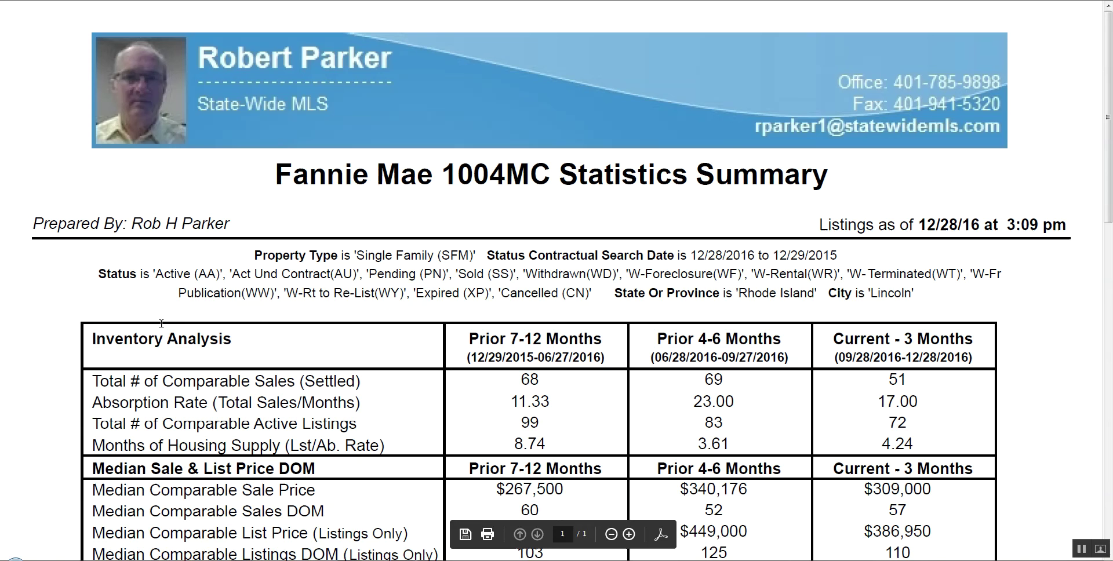
scroll(987, 354, down, 1)
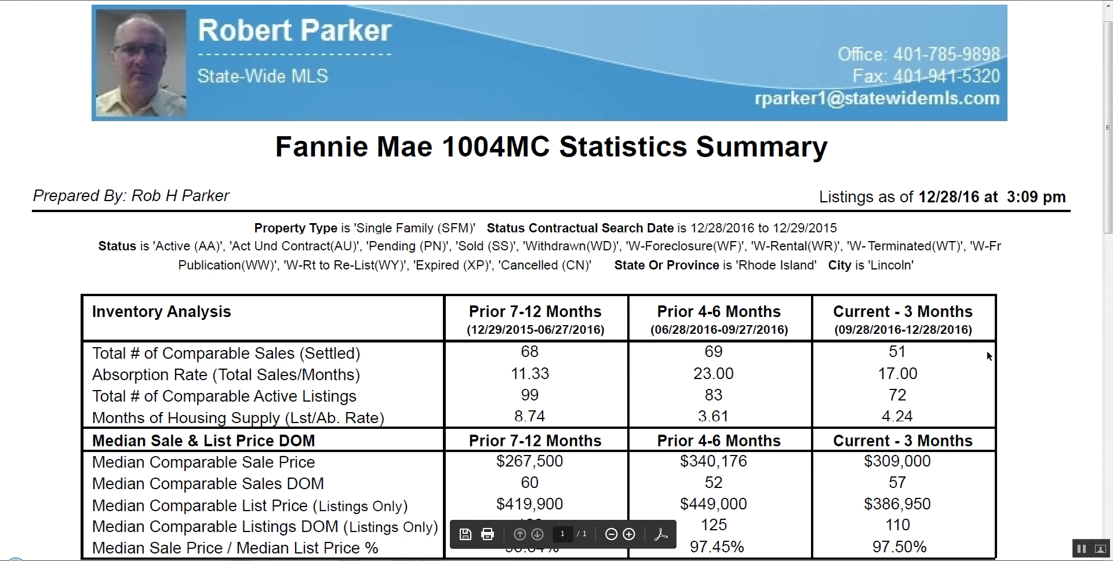
scroll(987, 355, down, 6)
scroll(987, 355, up, 3)
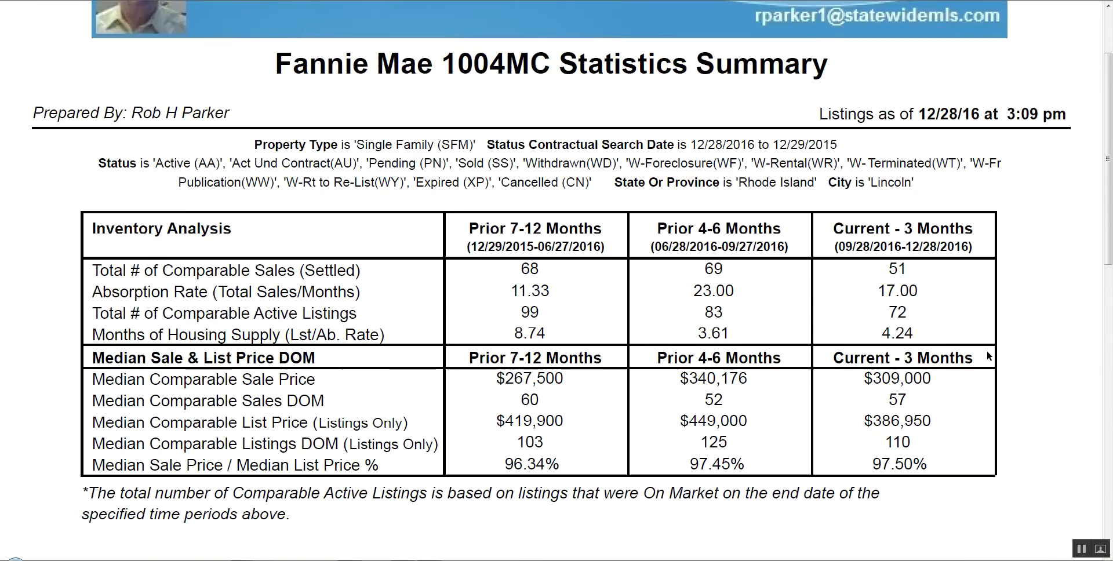
scroll(987, 350, up, 4)
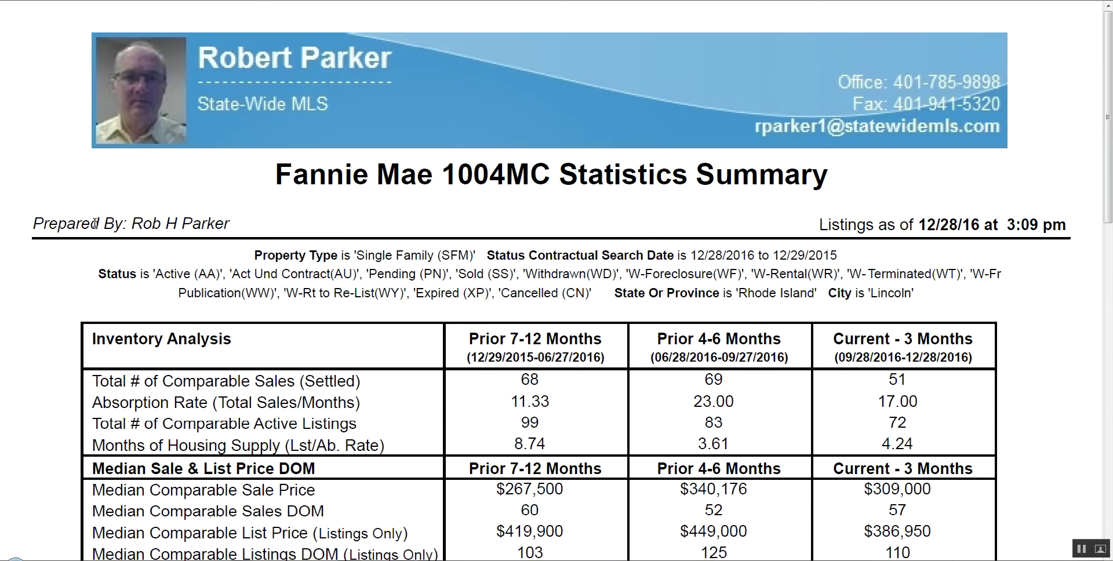
Look at the options for e-mailing the summary report and saving it as a PDF, cancel saving, and close the report
key(alt)
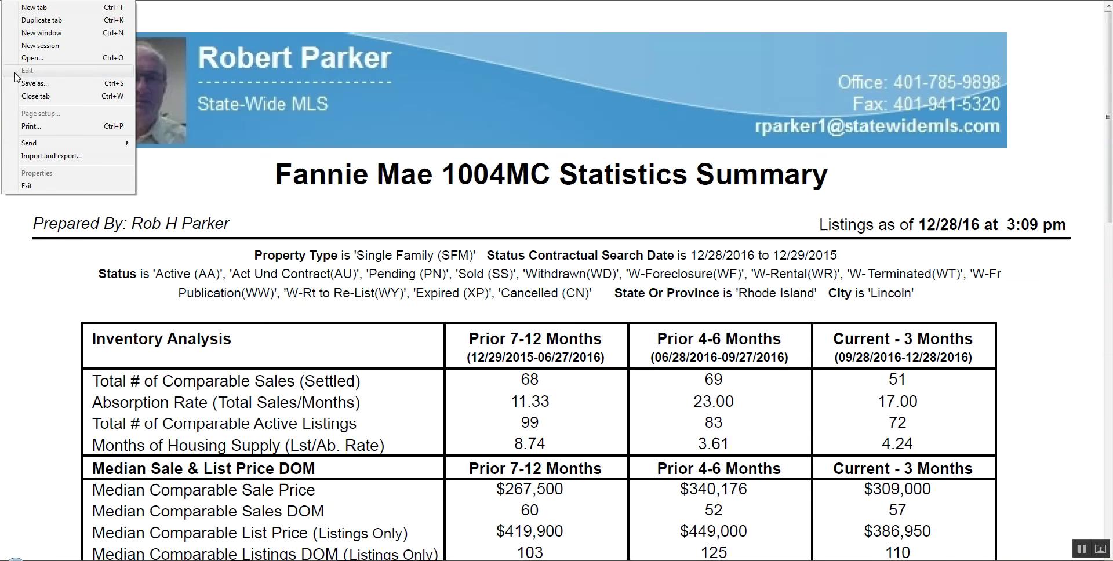
mouse_move(30, 144)
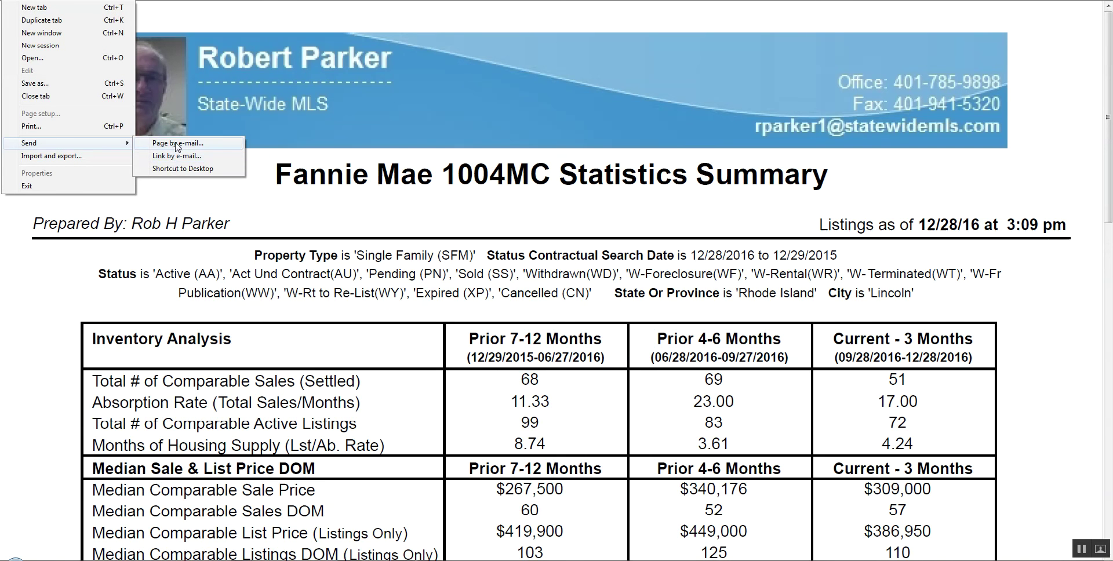
click(43, 84)
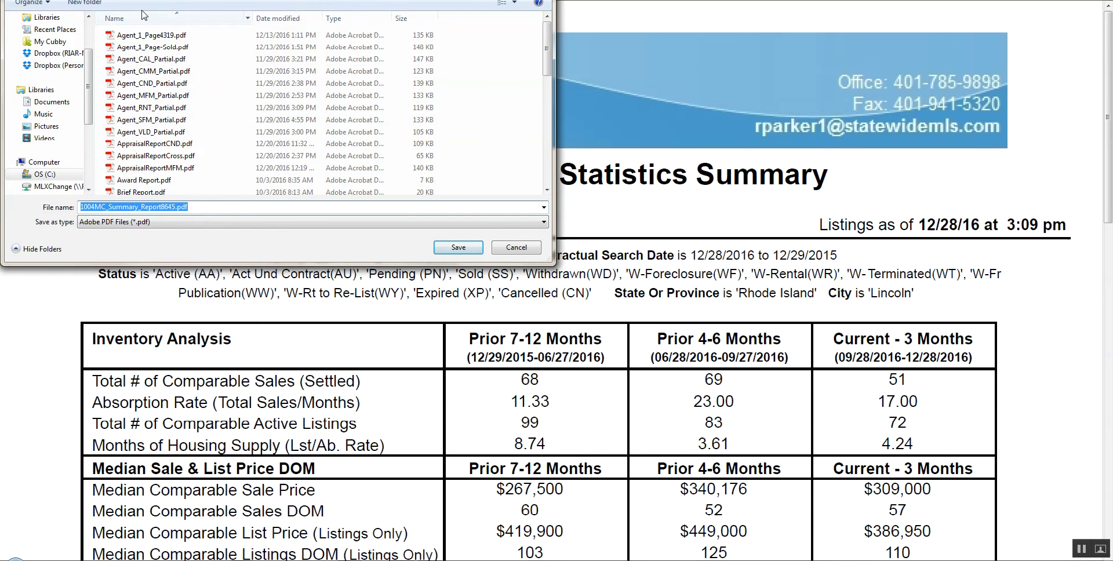
click(516, 247)
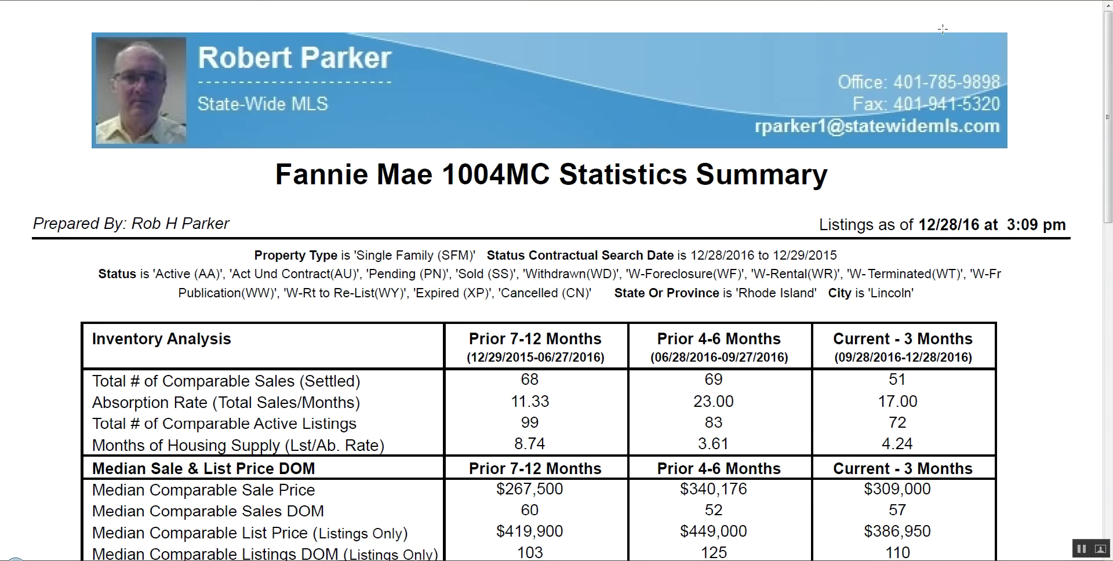
key(ctrl+w)
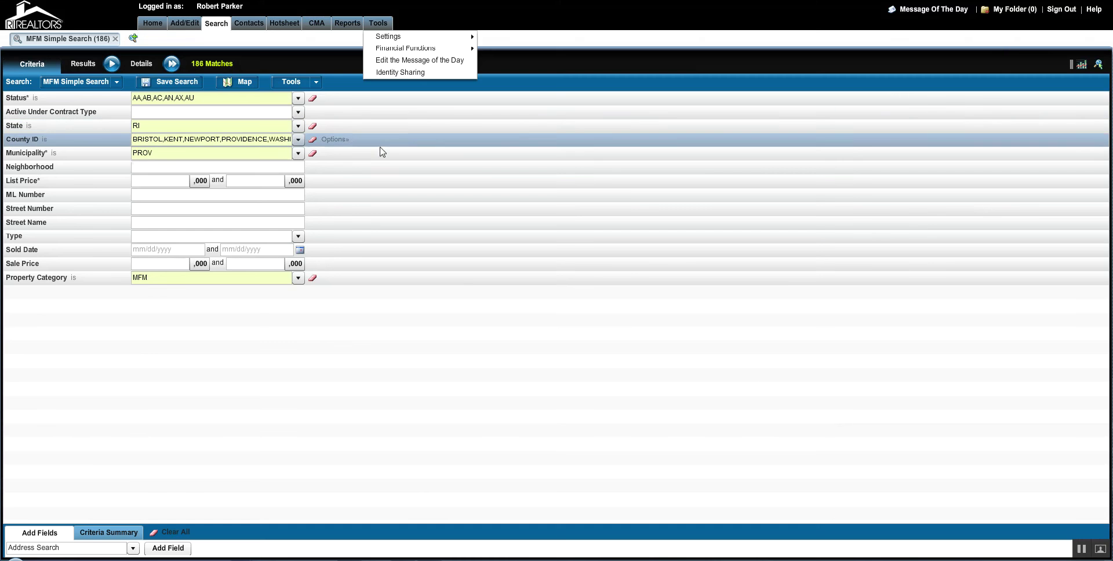